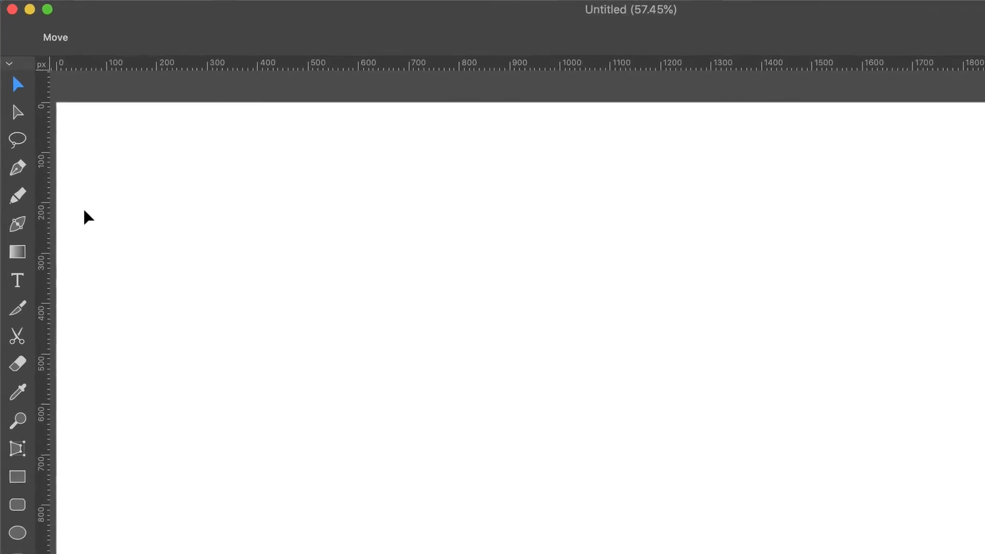
click(23, 202)
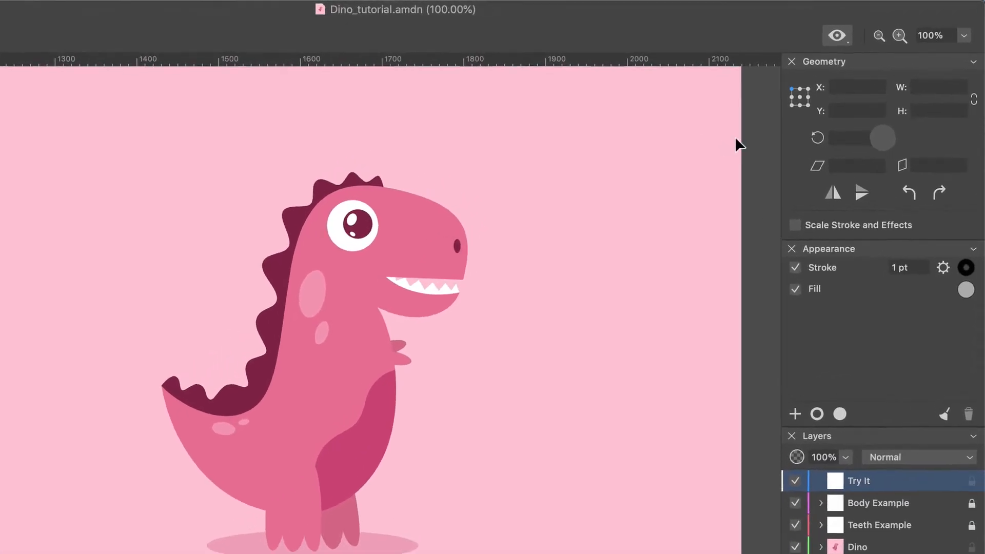
- Toggle the Smart Guides setting in the document's view options
click(814, 53)
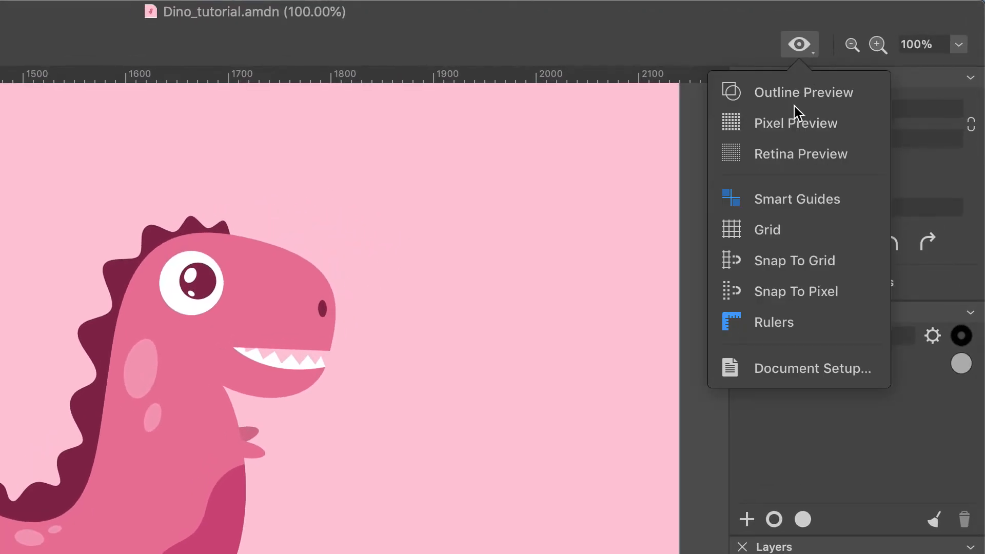
click(795, 198)
click(685, 235)
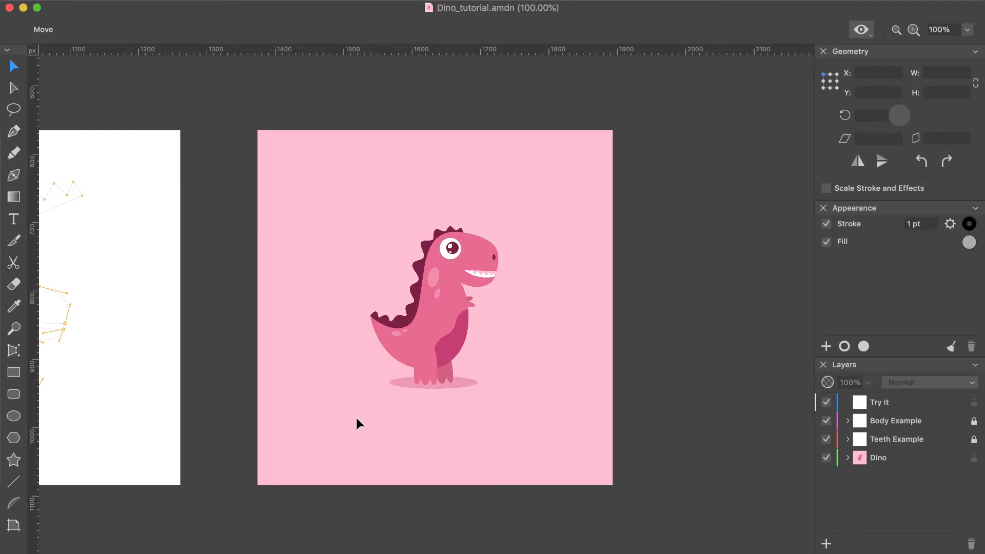
- Start a Pen tool path on the teeth template with a straight segment from the green starting point to the first peak
key(space)
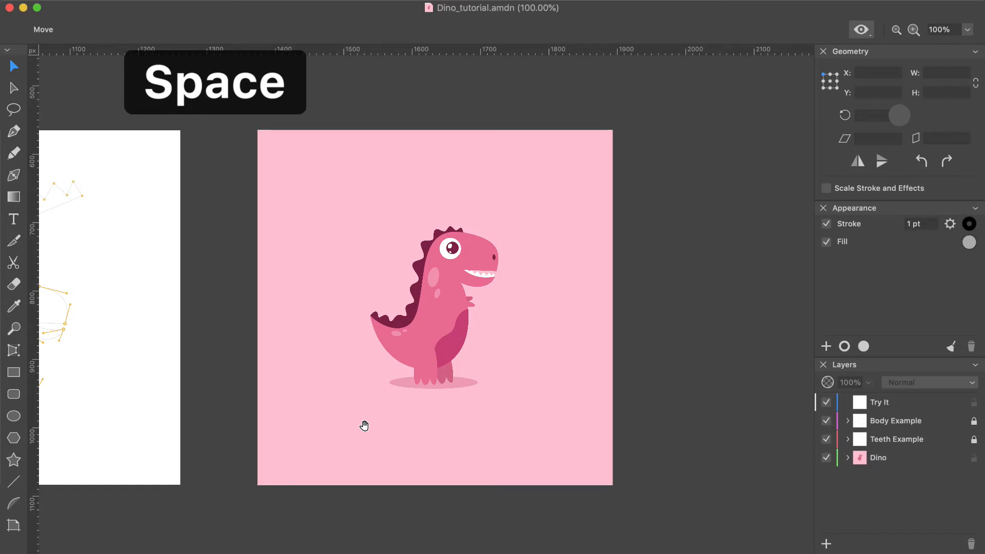
drag(363, 426, 621, 426)
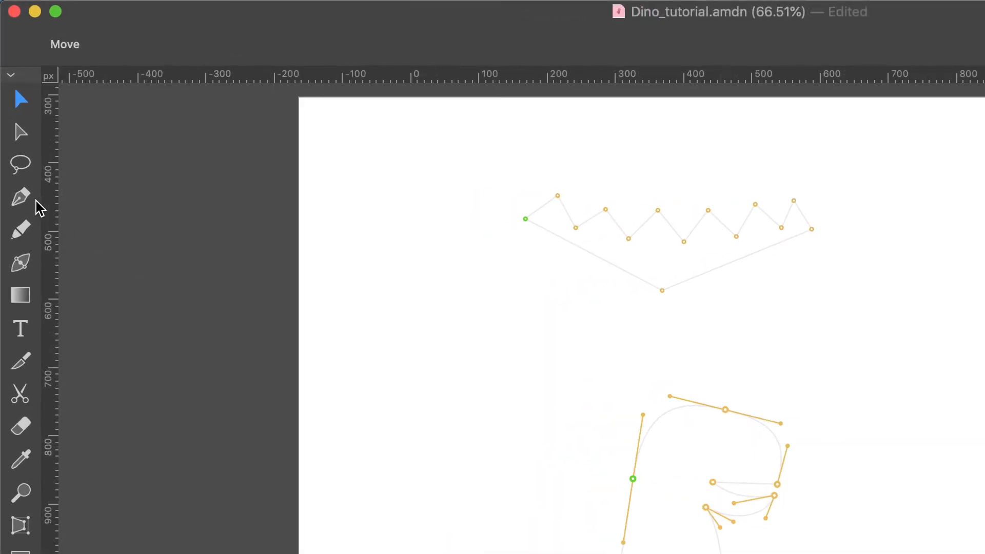
click(22, 200)
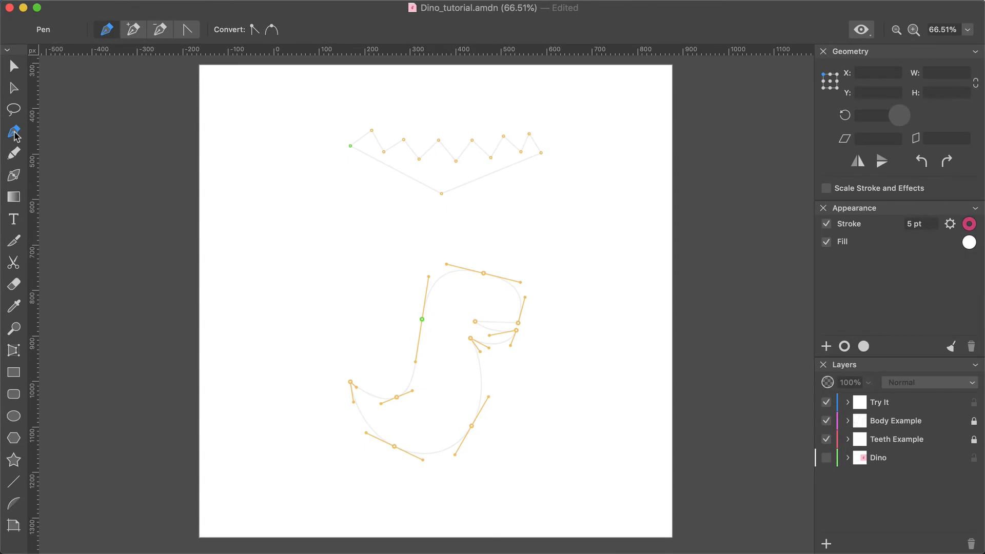
key(p)
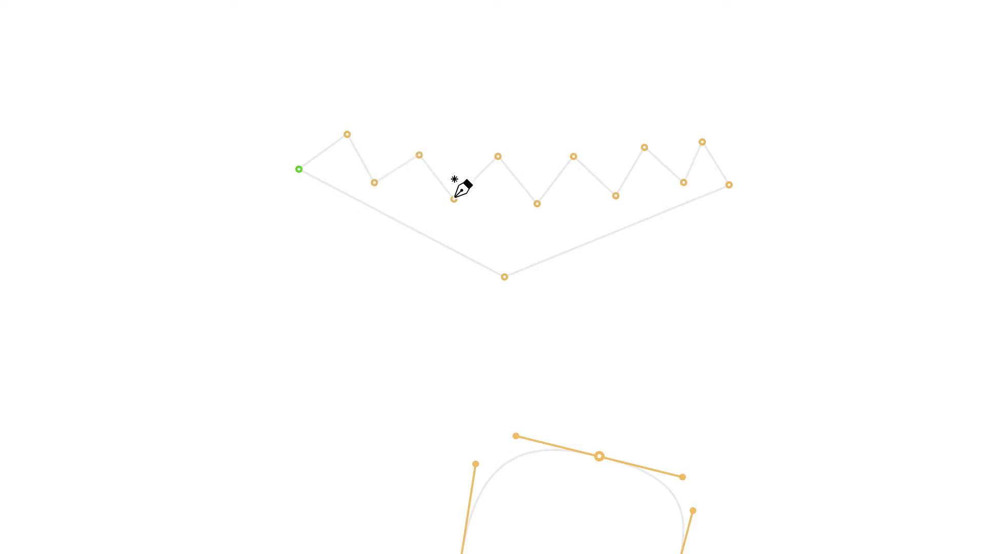
click(298, 170)
click(347, 134)
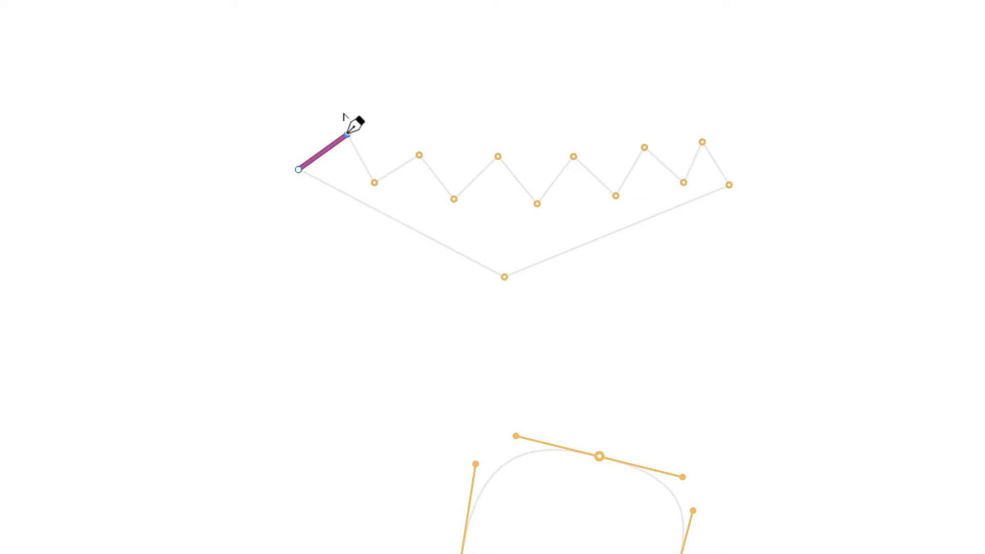
key(shift)
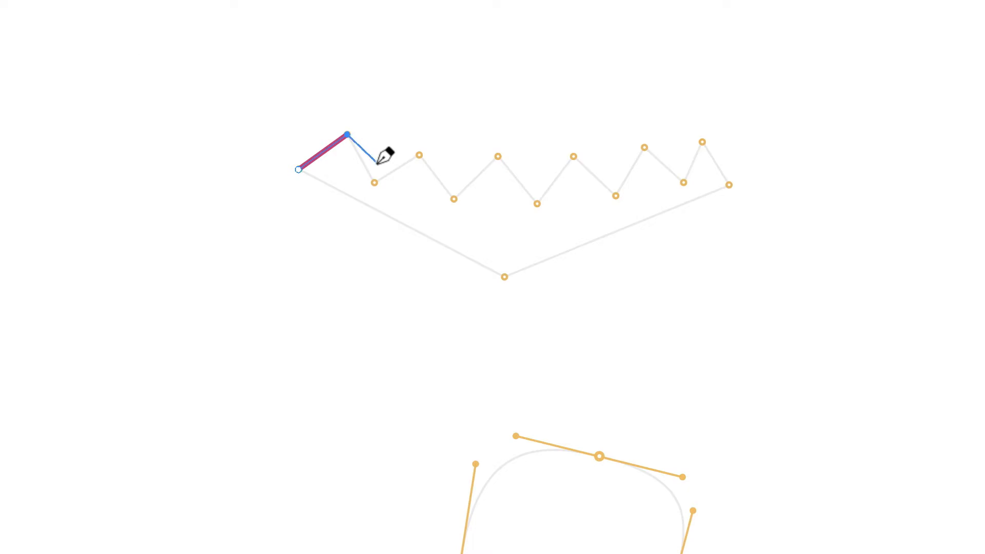
click(374, 183)
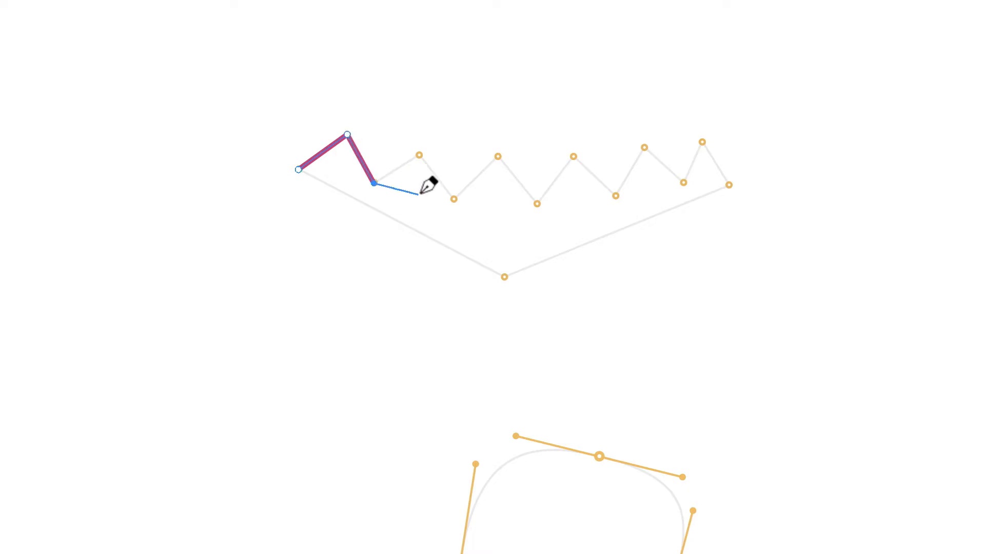
click(453, 199)
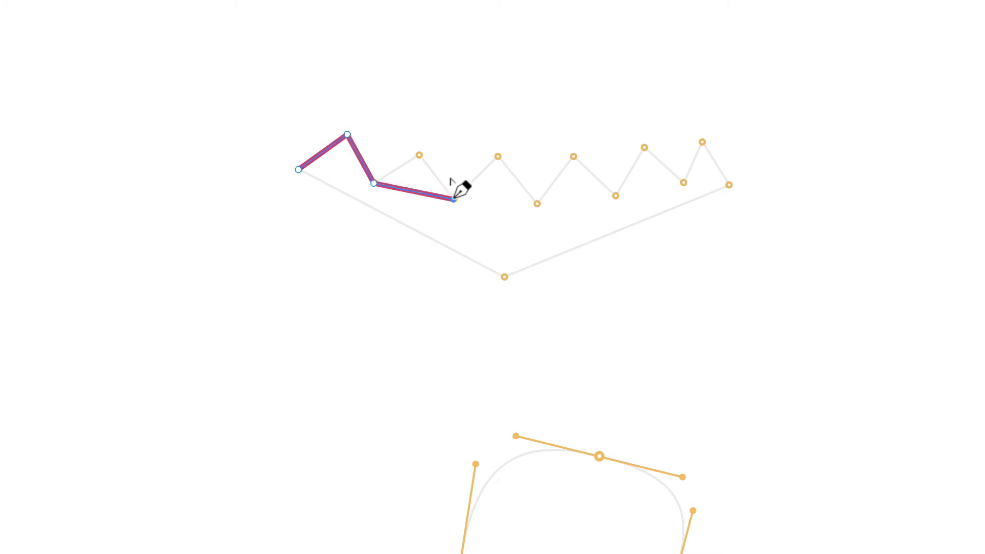
key(super+z)
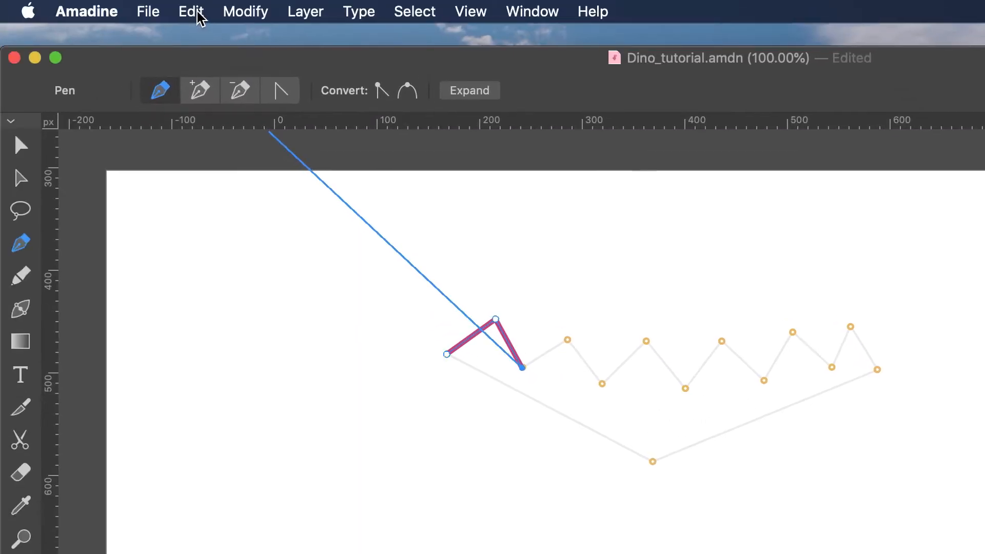
click(197, 12)
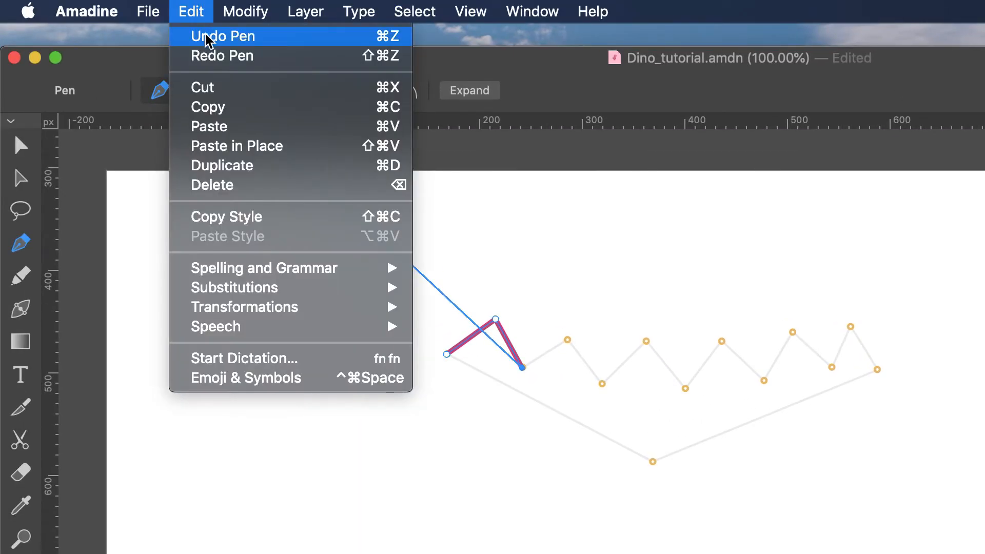
click(208, 37)
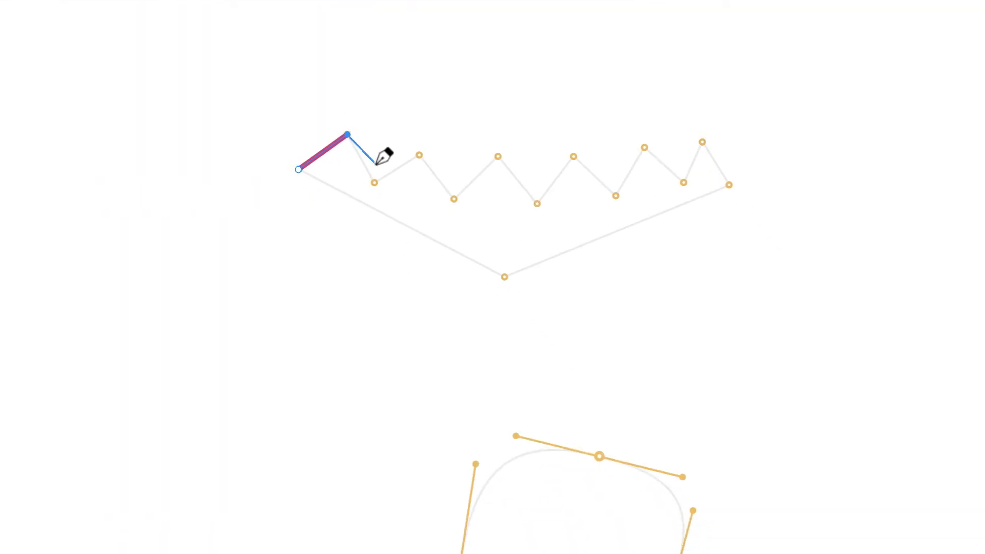
- Continue the teeth path with straight segments through each valley and peak of the zigzag template up to the last peak
click(375, 183)
click(419, 155)
click(454, 199)
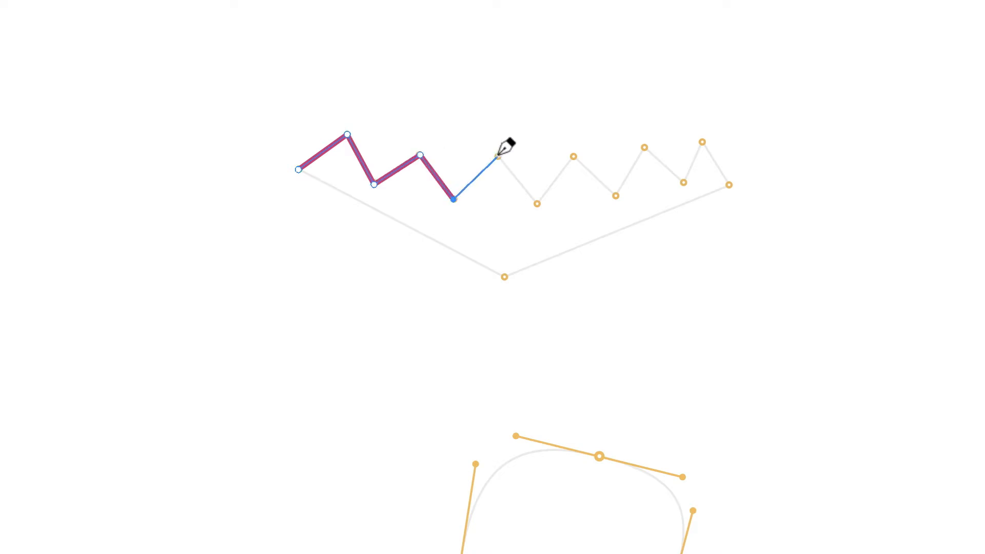
click(498, 156)
click(537, 204)
click(573, 156)
click(615, 196)
click(645, 148)
click(683, 182)
click(702, 142)
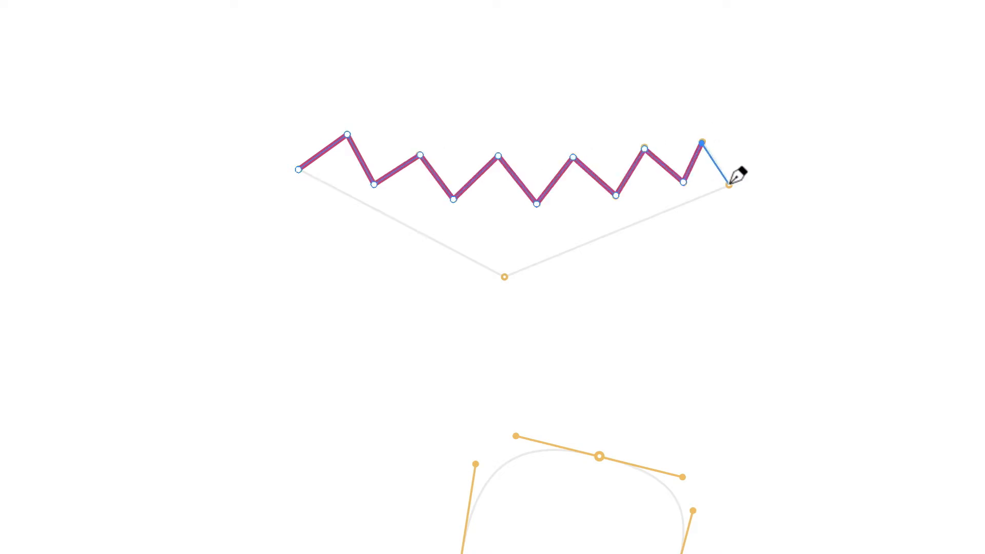
- Add the teeth outline's right-hand corner and lower corner points, and close the path at its starting point
click(729, 185)
click(504, 277)
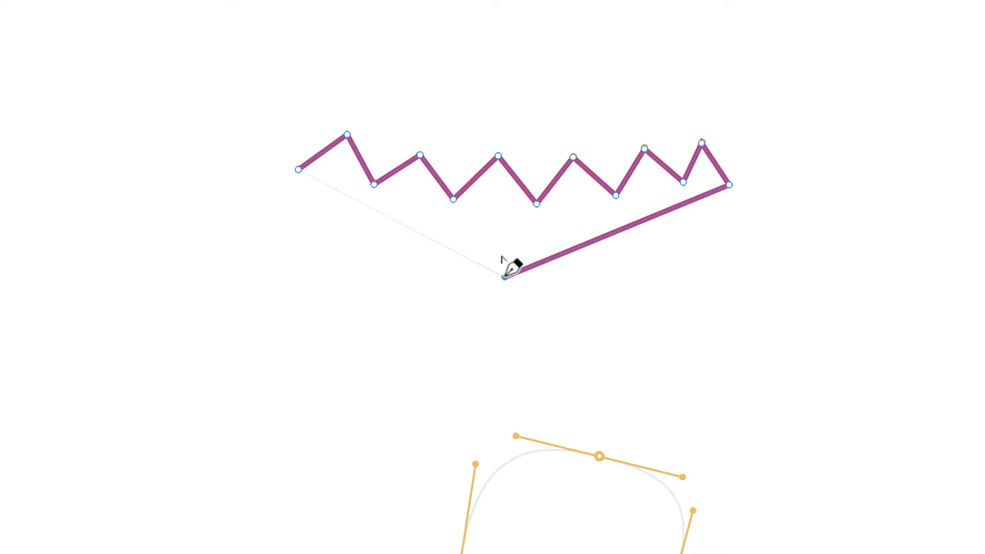
click(299, 169)
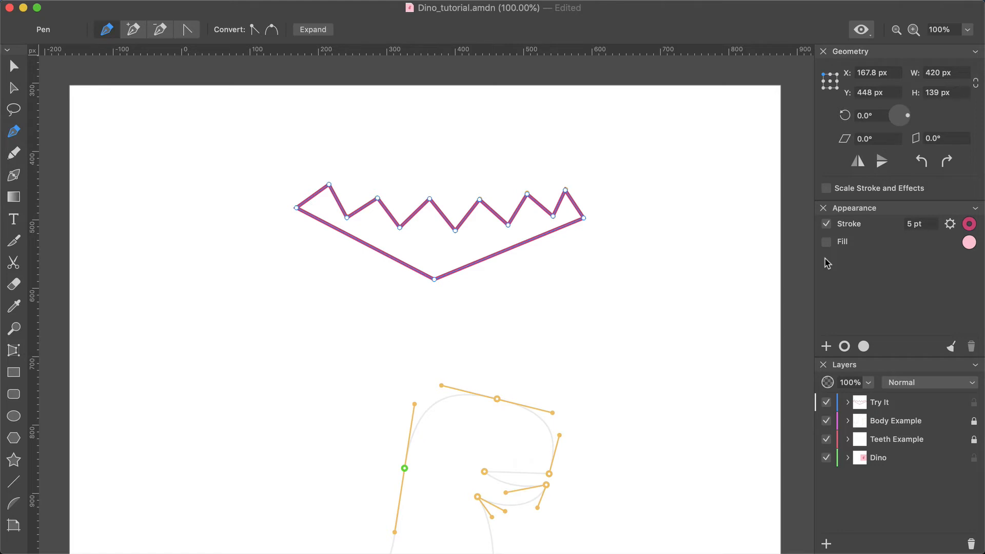
- Enable the teeth shape's fill and choose a different fill color from the color spectrum
click(826, 241)
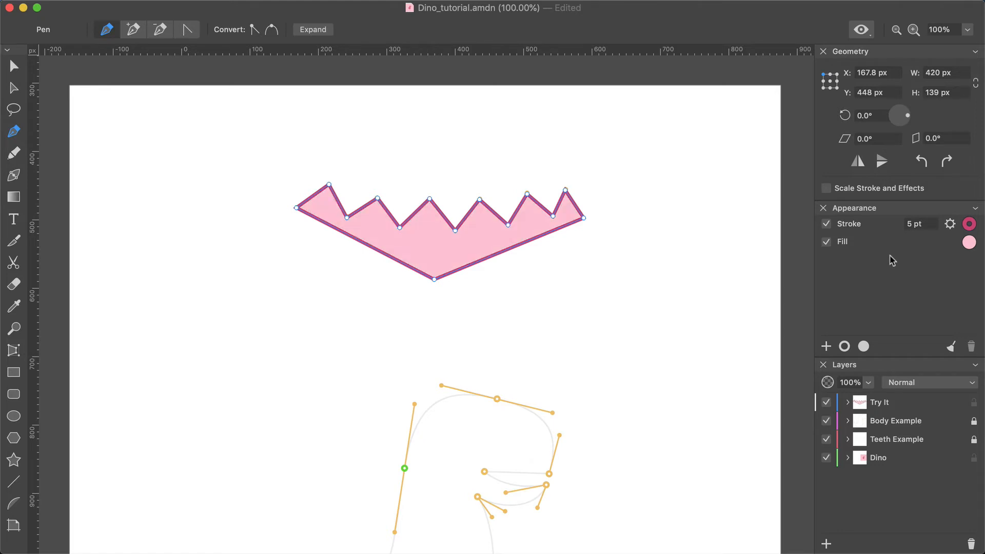
click(969, 243)
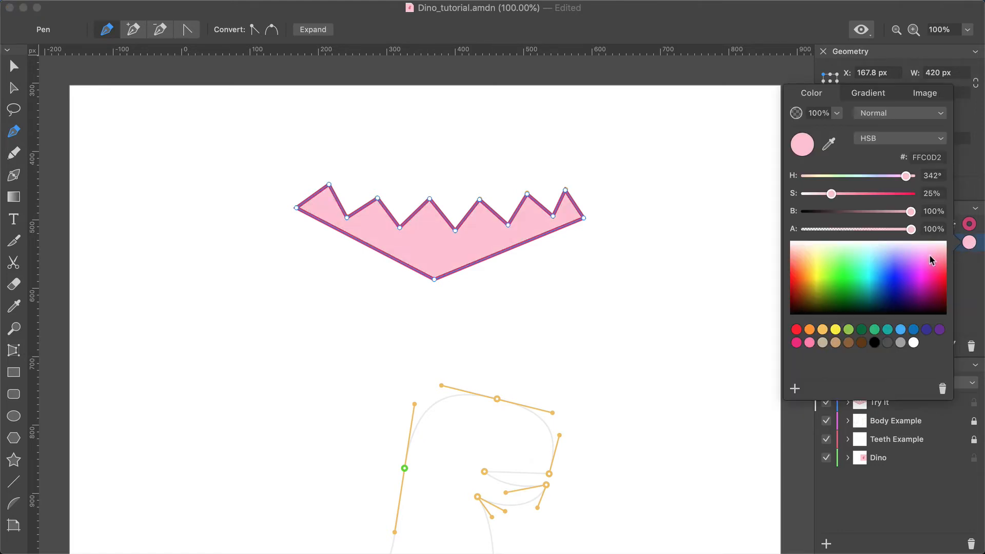
drag(932, 261, 843, 282)
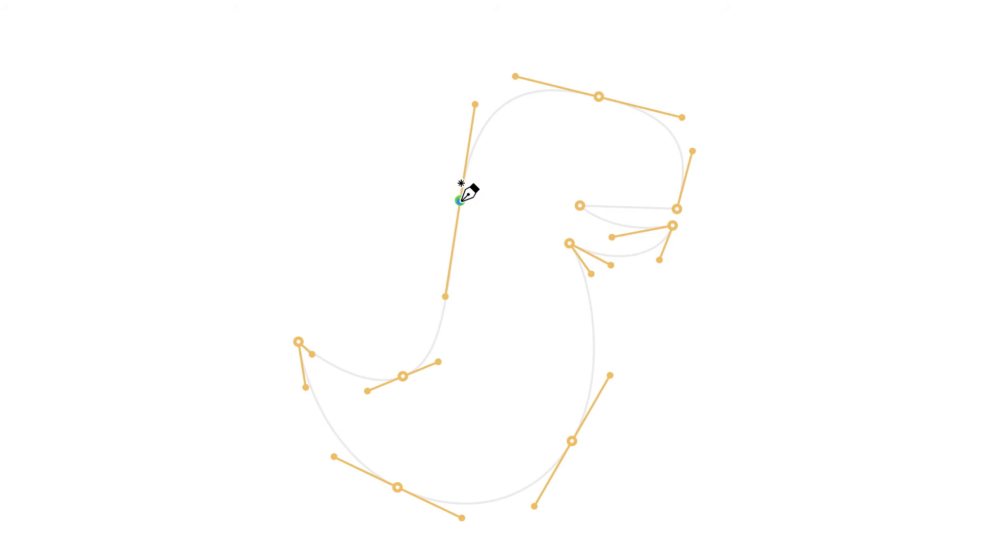
- Start the dinosaur body path at the green point and trace the head curve to the snout, matching the template's handles
drag(460, 200, 476, 104)
drag(476, 103, 475, 103)
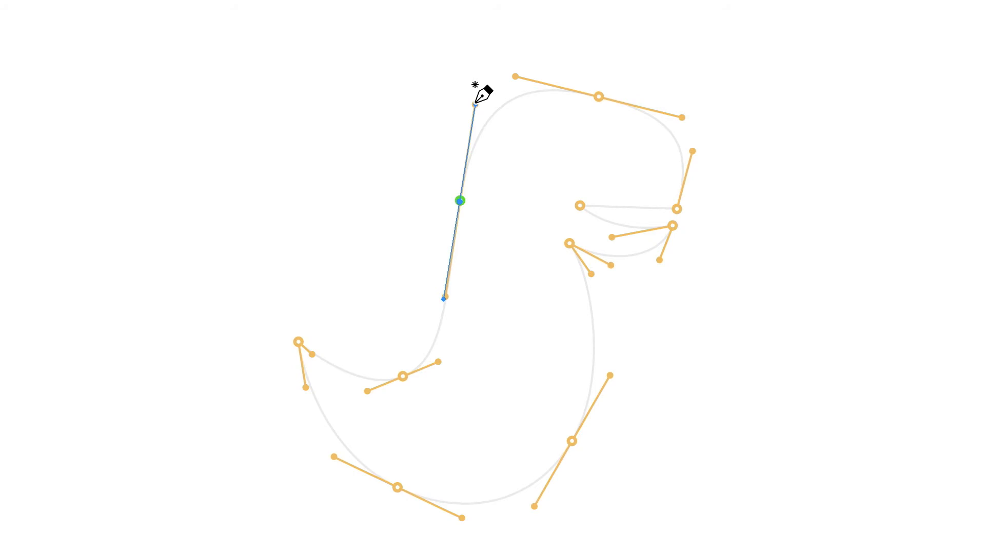
mouse_move(475, 103)
mouse_down()
mouse_move(432, 104)
mouse_move(475, 103)
mouse_up()
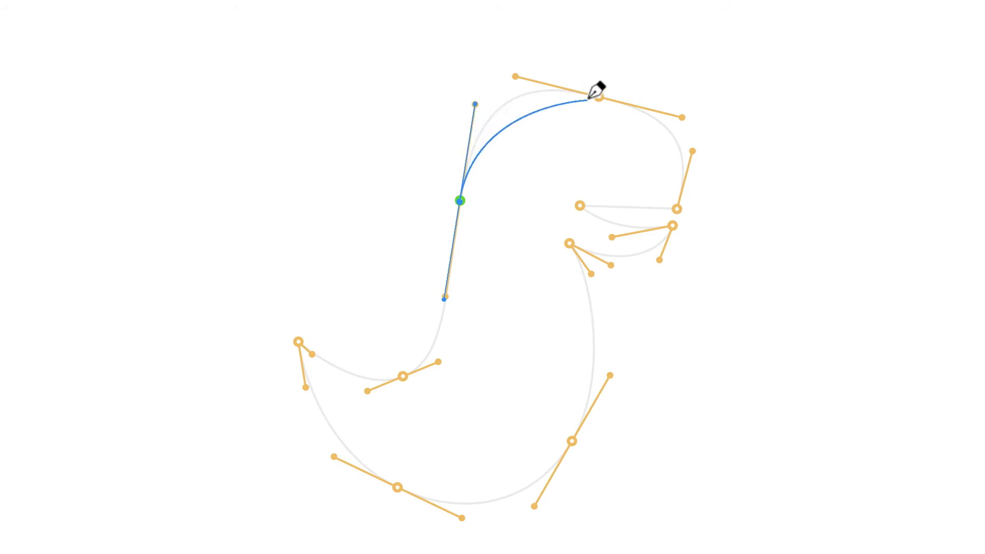
drag(598, 96, 683, 117)
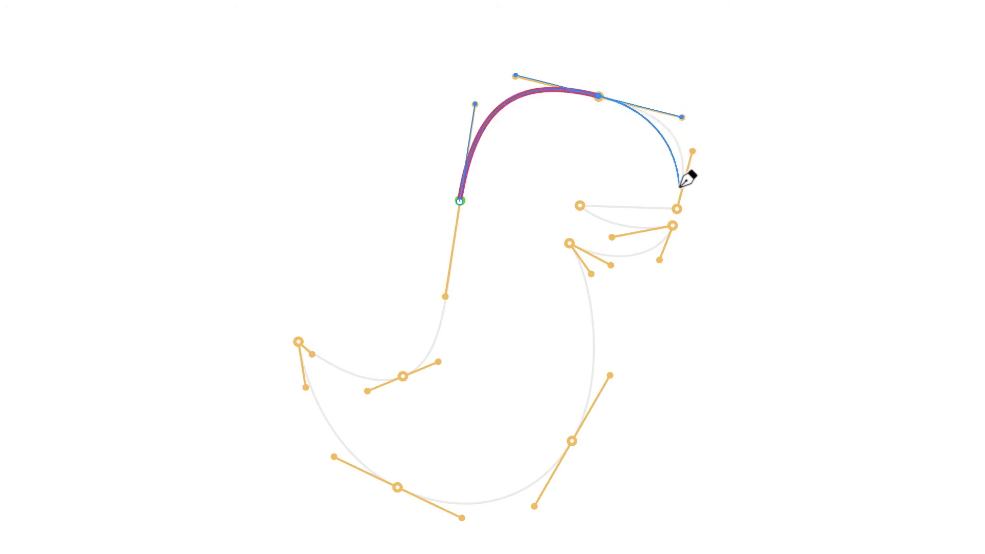
drag(677, 209, 661, 269)
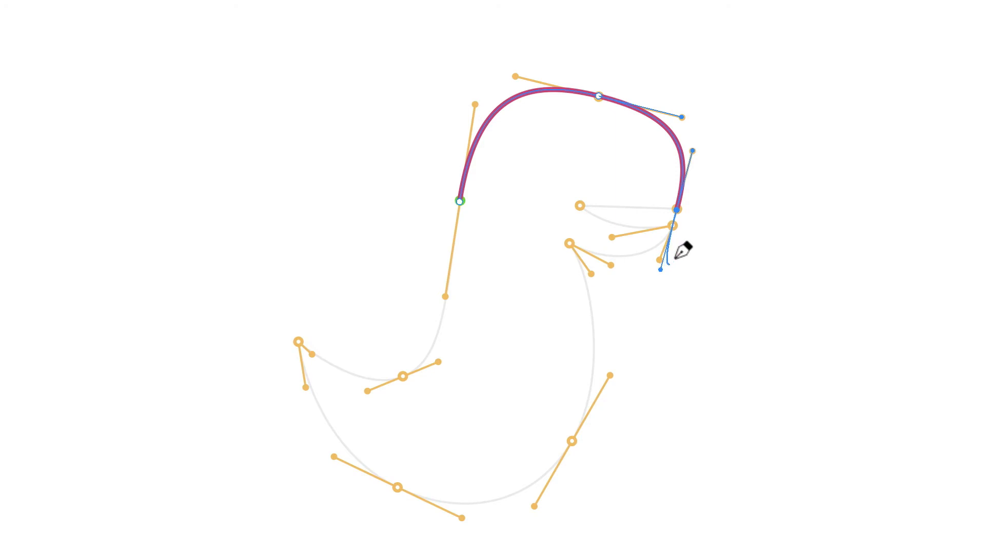
- Make the snout point a corner without an outgoing handle and add a straight segment to the inner corner of the mouth
click(677, 208)
drag(677, 209, 579, 204)
click(580, 205)
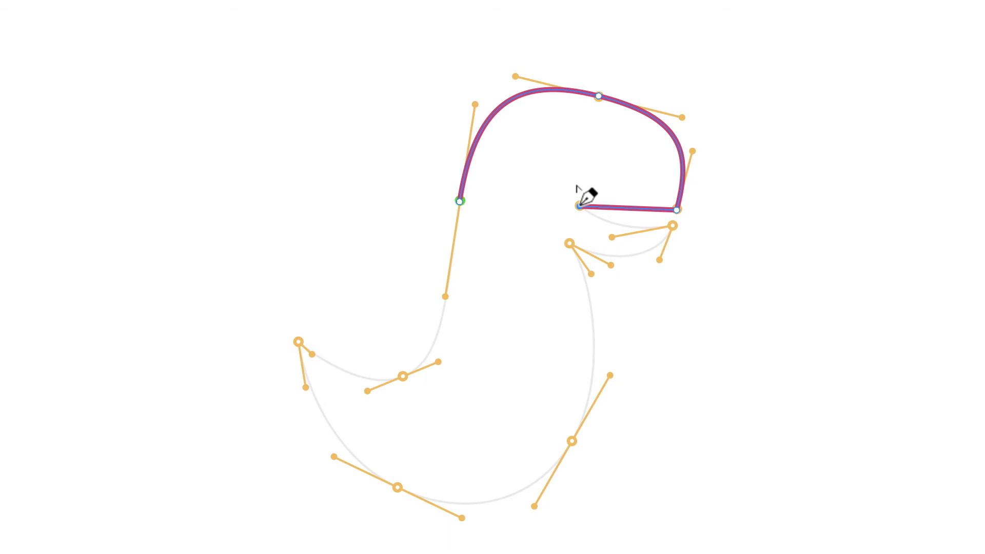
- Trace the lower mouth curve to the jaw tip and redirect that point's outgoing handle down to match the template
click(673, 225)
drag(673, 224, 734, 213)
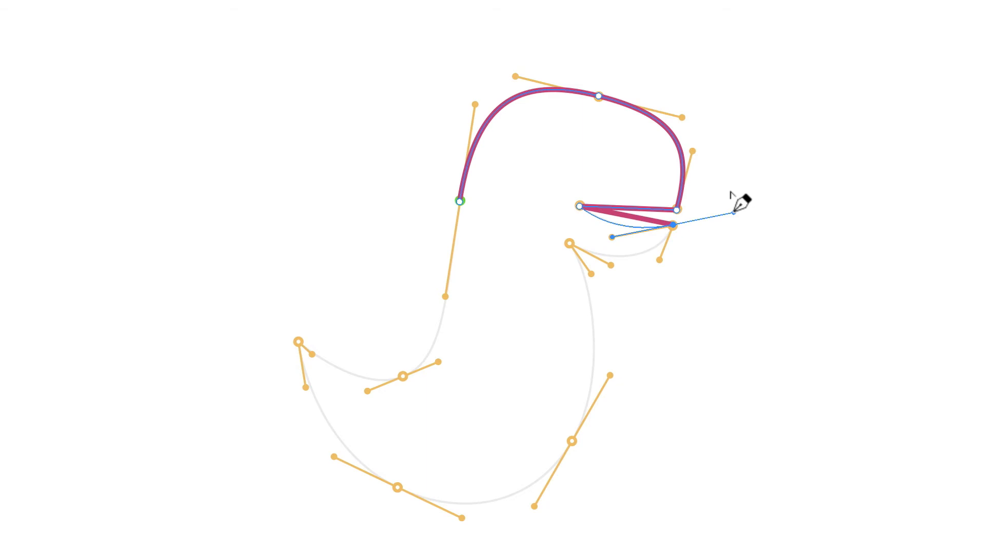
drag(734, 212, 734, 212)
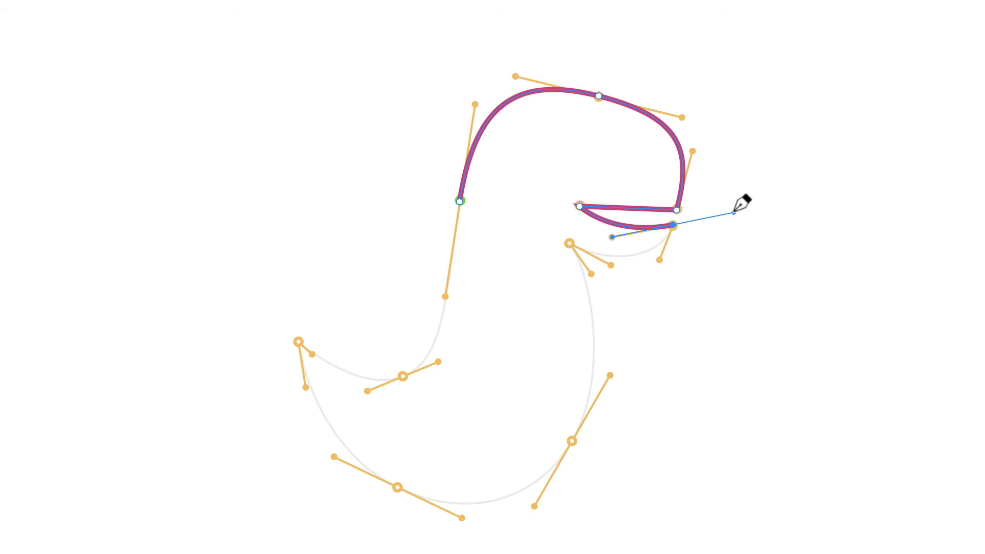
key(alt)
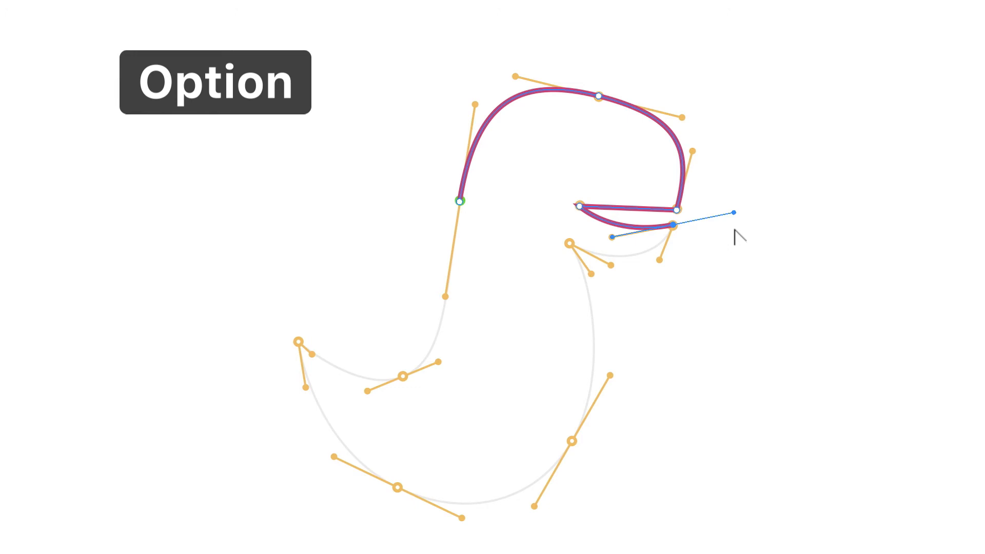
drag(734, 212, 659, 261)
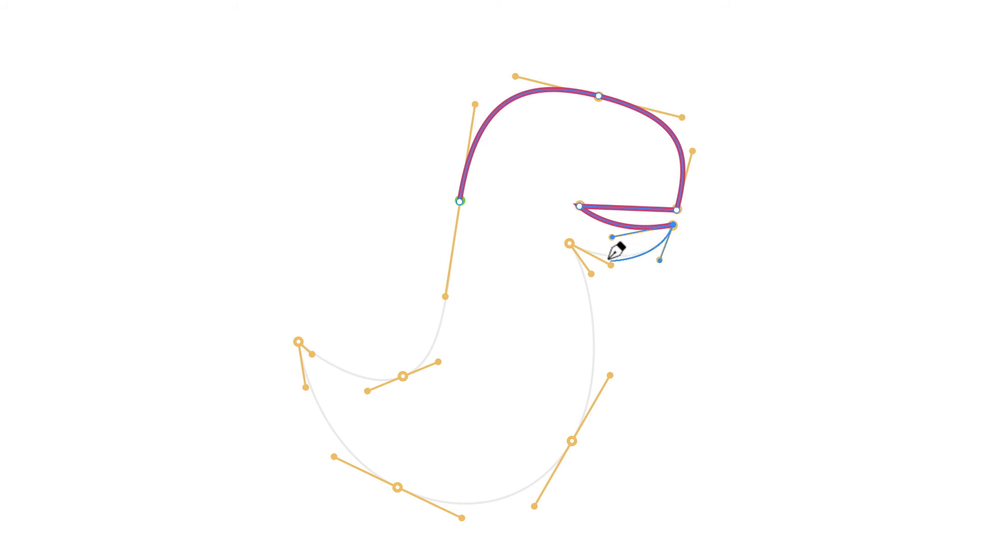
- Trace the lower jaw to a corner point at the throat and continue the body path with smooth chest and belly curves
drag(569, 244, 591, 274)
key(alt)
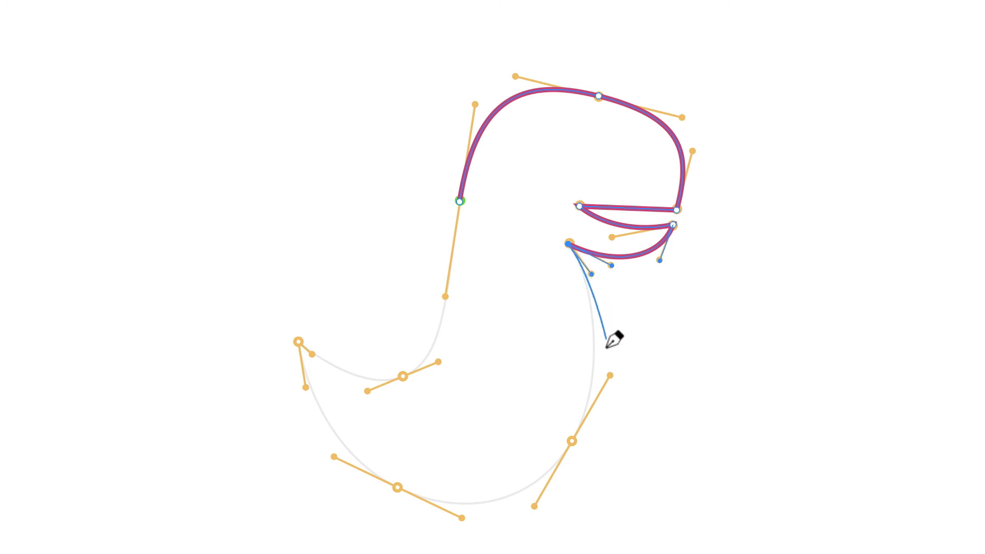
mouse_move(571, 441)
mouse_down()
mouse_move(559, 487)
mouse_move(535, 506)
mouse_up()
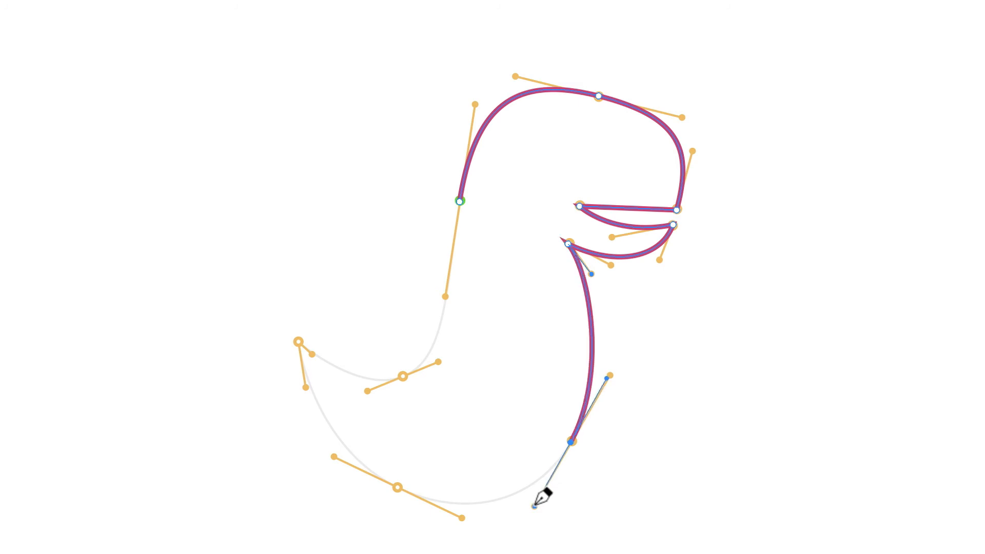
click(394, 487)
mouse_move(393, 486)
mouse_down()
mouse_move(356, 458)
mouse_move(334, 456)
mouse_up()
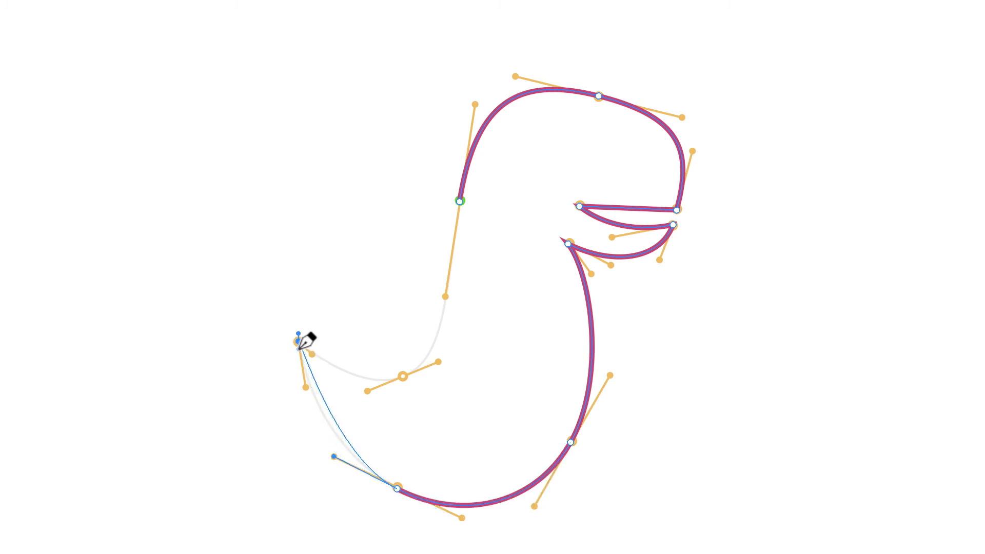
- Trace the curve up to a corner point at the tail tip and add a smooth curve to the lower back point
drag(299, 341, 292, 296)
key(alt)
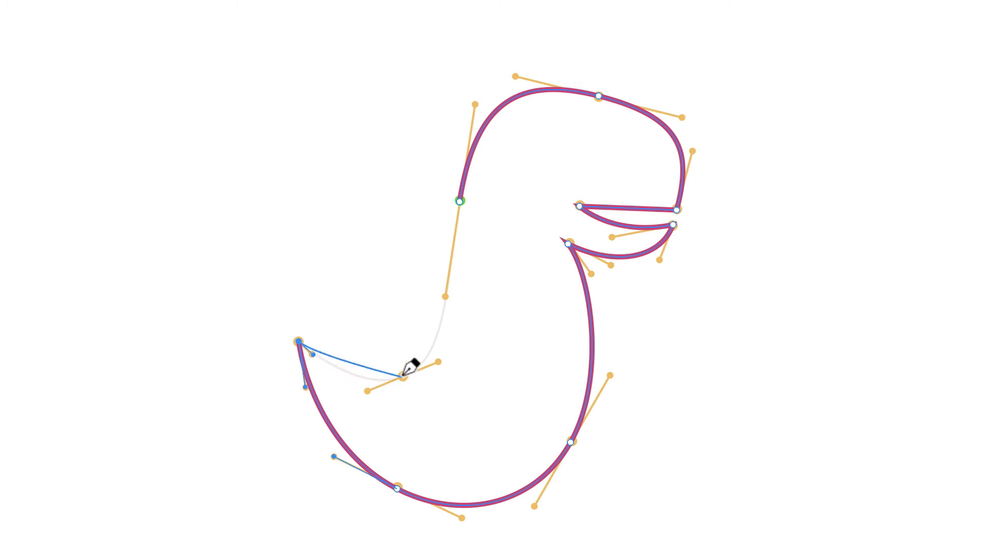
drag(405, 374, 439, 360)
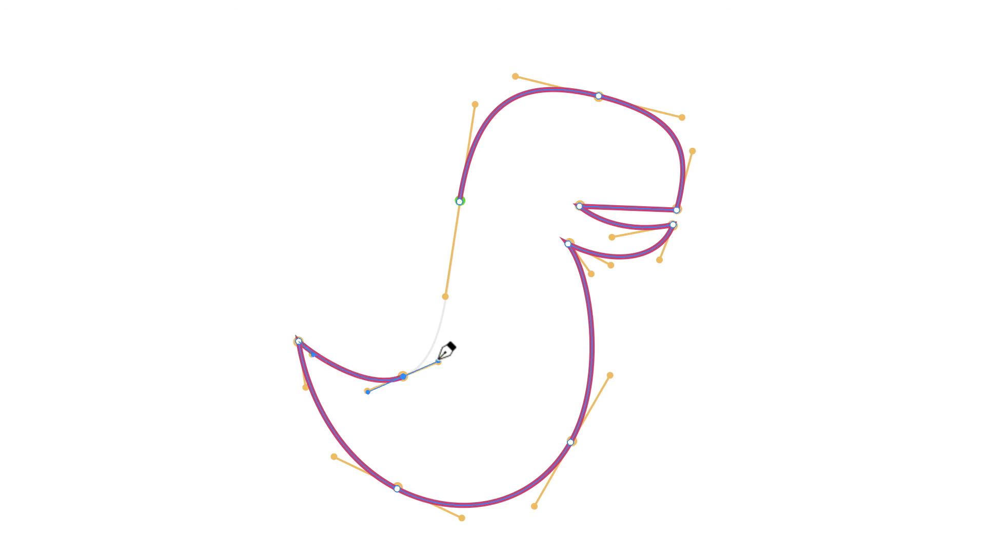
- Close the dinosaur's body path at its starting point on the back of the neck and fill it with pink FF99A6
click(460, 200)
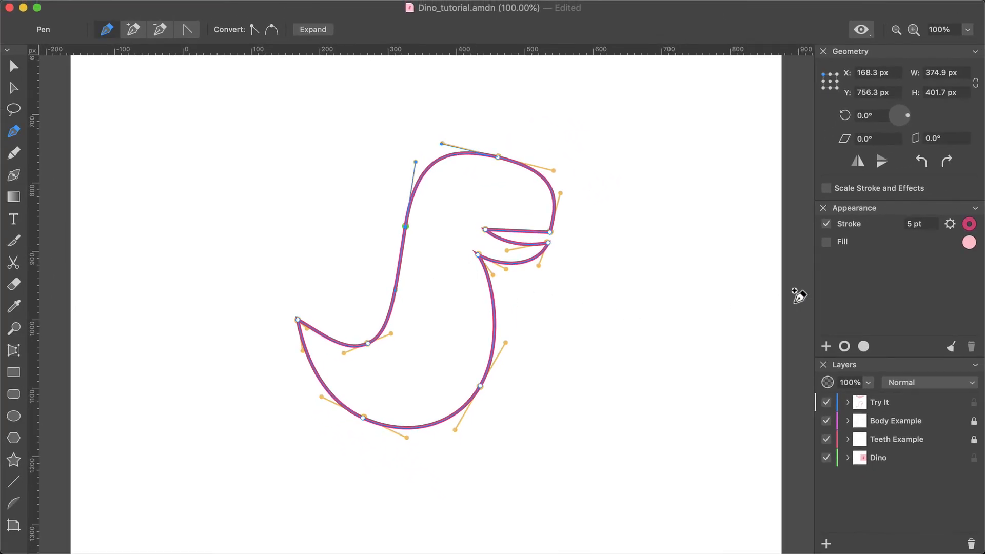
click(826, 242)
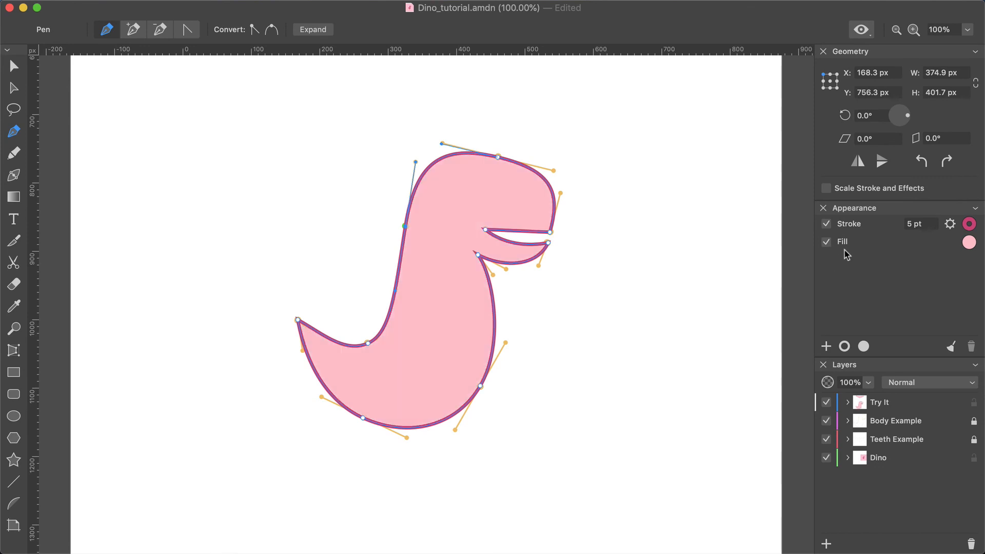
click(970, 242)
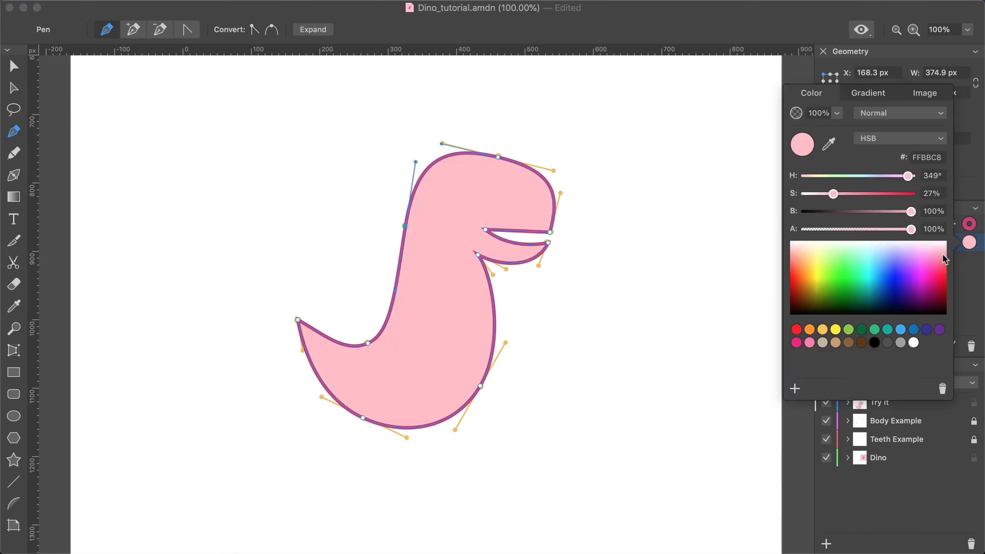
mouse_move(944, 255)
mouse_down()
mouse_move(895, 277)
mouse_move(920, 284)
mouse_move(946, 260)
mouse_up()
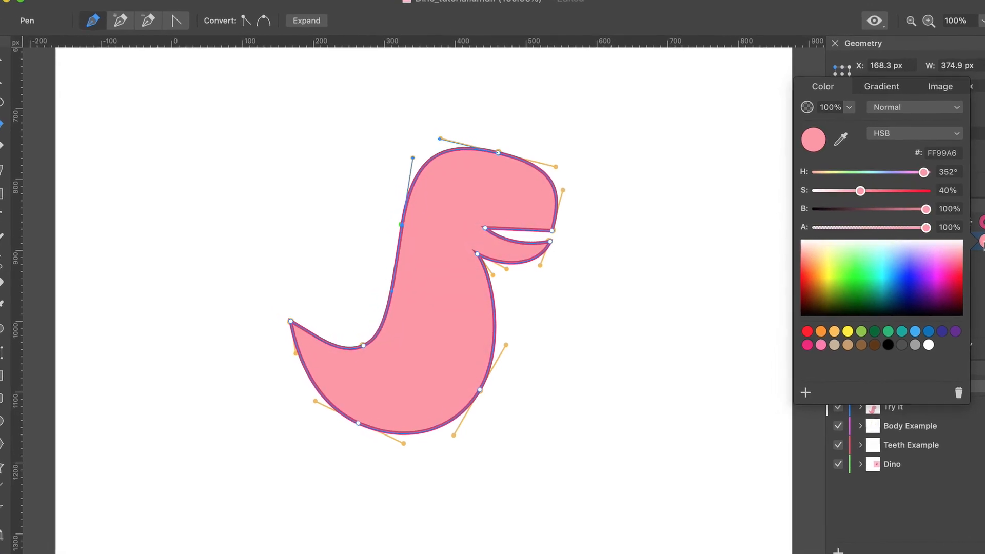
click(969, 243)
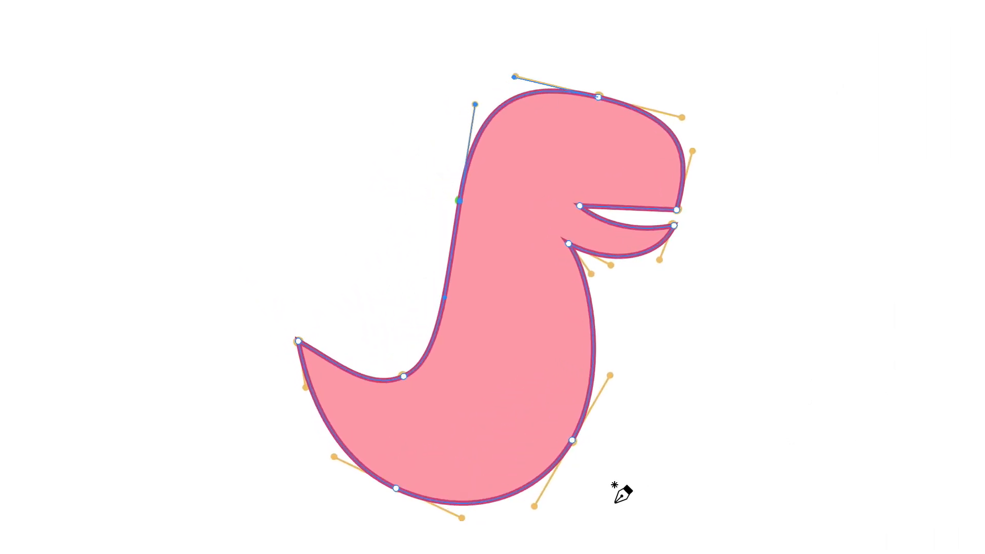
- Select the smooth belly point below the chest, nudge its position slightly, and finish the path with the Move tool
click(574, 441)
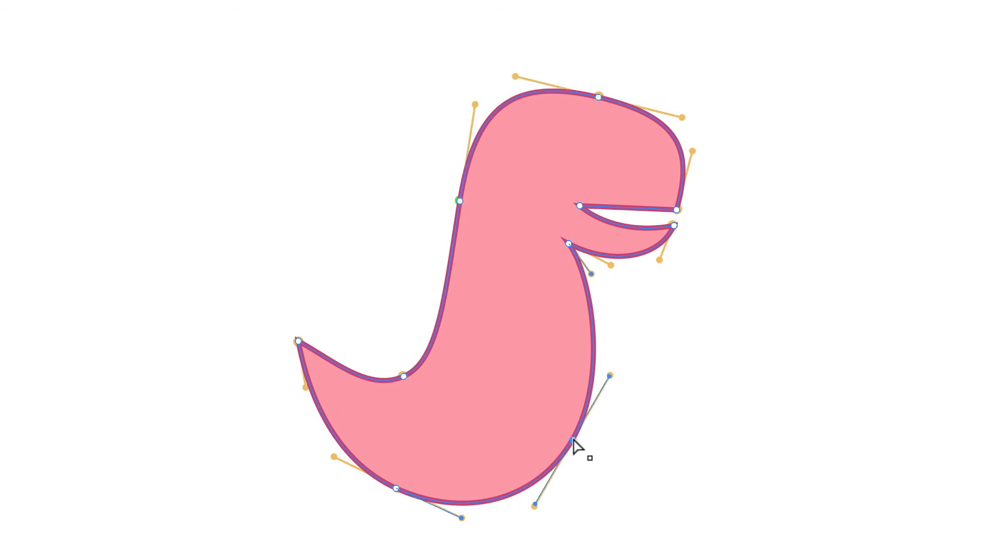
drag(574, 440, 572, 439)
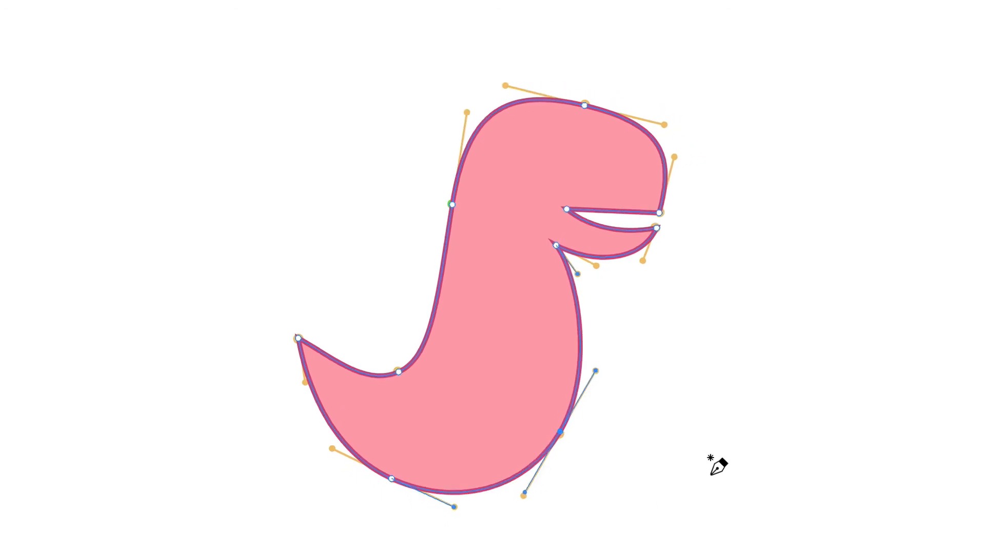
key(v)
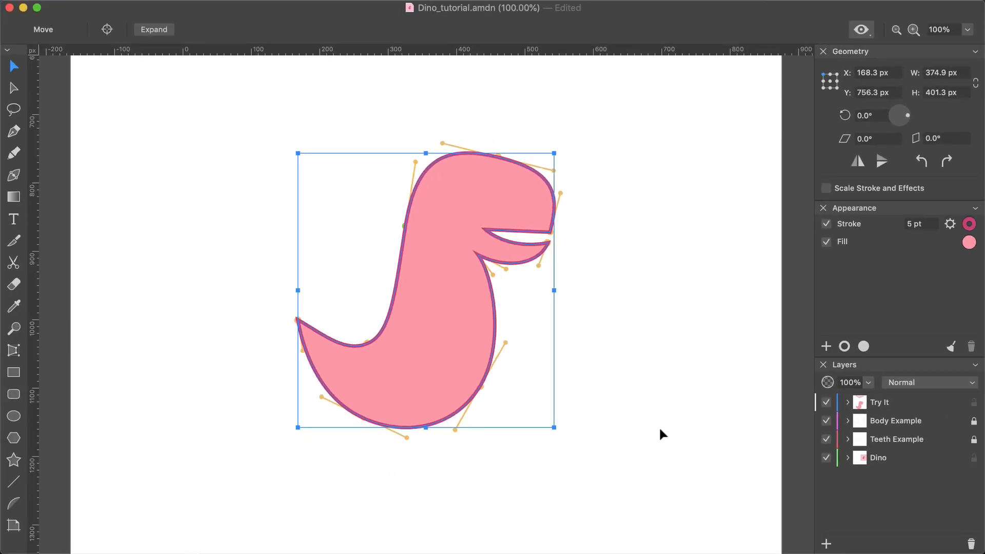
- Examine the completed dinosaur illustration on the pink artboard
drag(754, 402, 103, 442)
drag(759, 286, 579, 368)
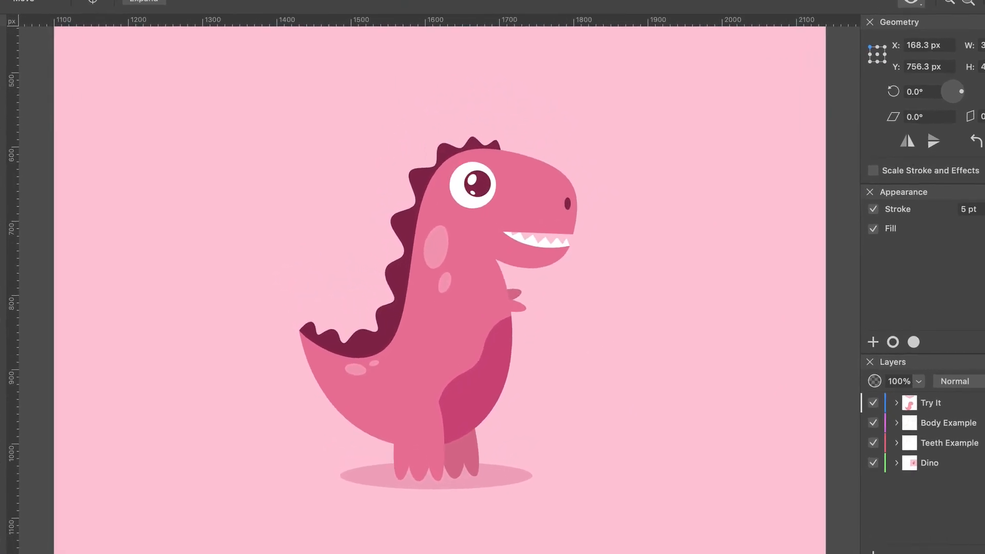